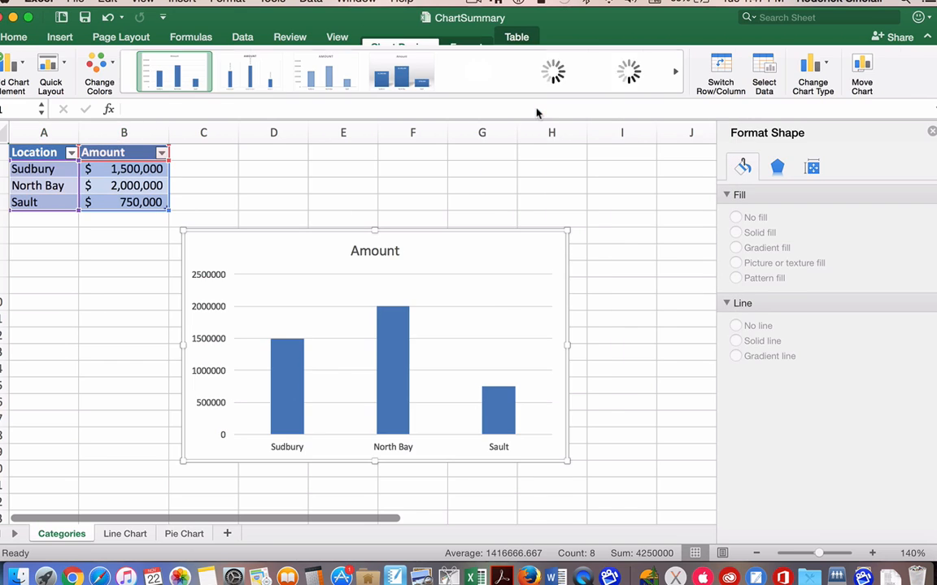
Step: Apply the chart style with a gray gradient background, wide shadowed bars and inside value labels to the Amount column chart
{"action": "left_click", "coordinate": [387, 386]}
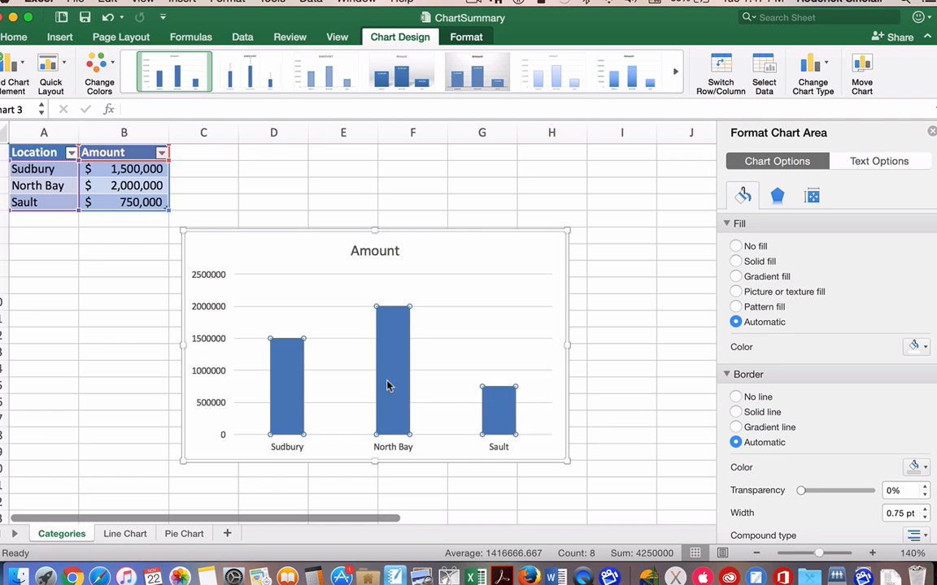
{"action": "left_click", "coordinate": [401, 79]}
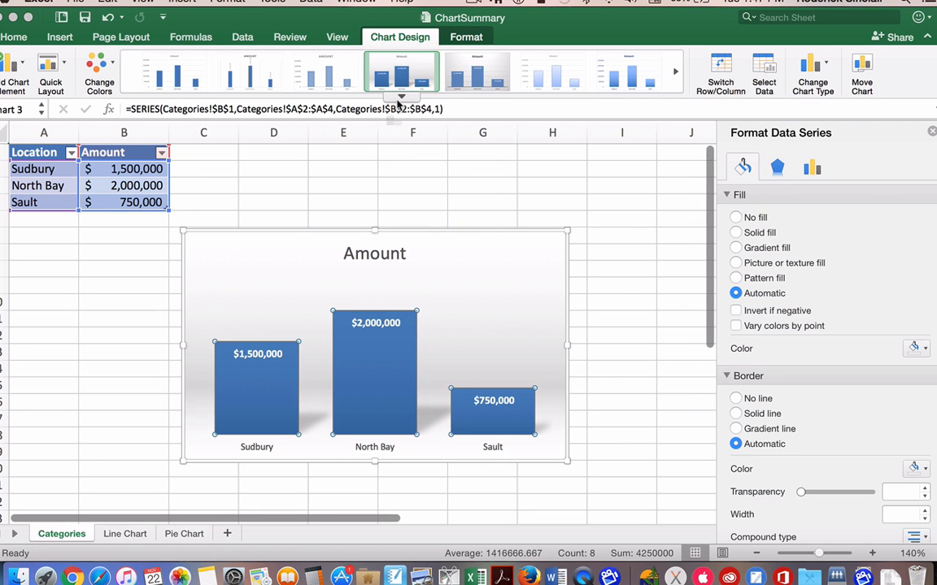
{"action": "left_click", "coordinate": [400, 97]}
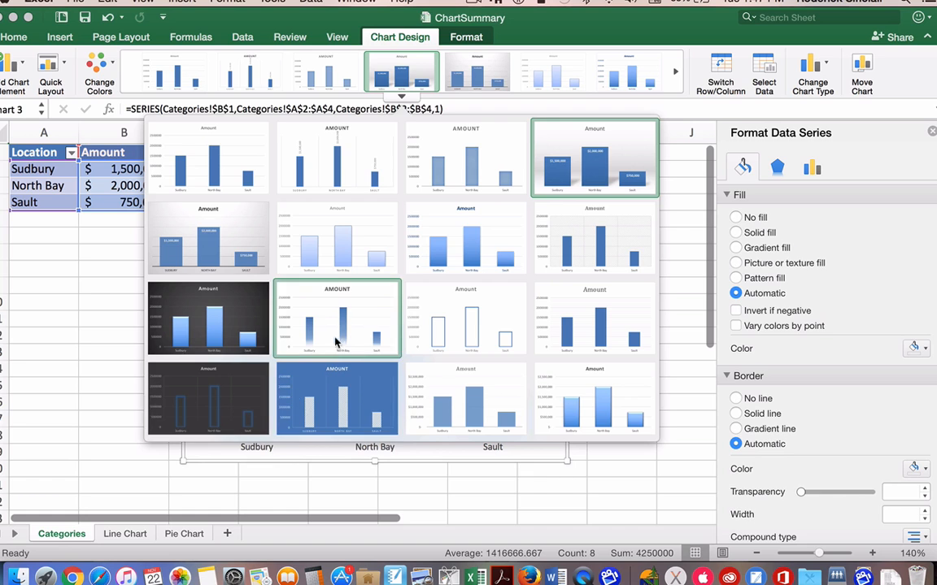
{"action": "left_click", "coordinate": [681, 276]}
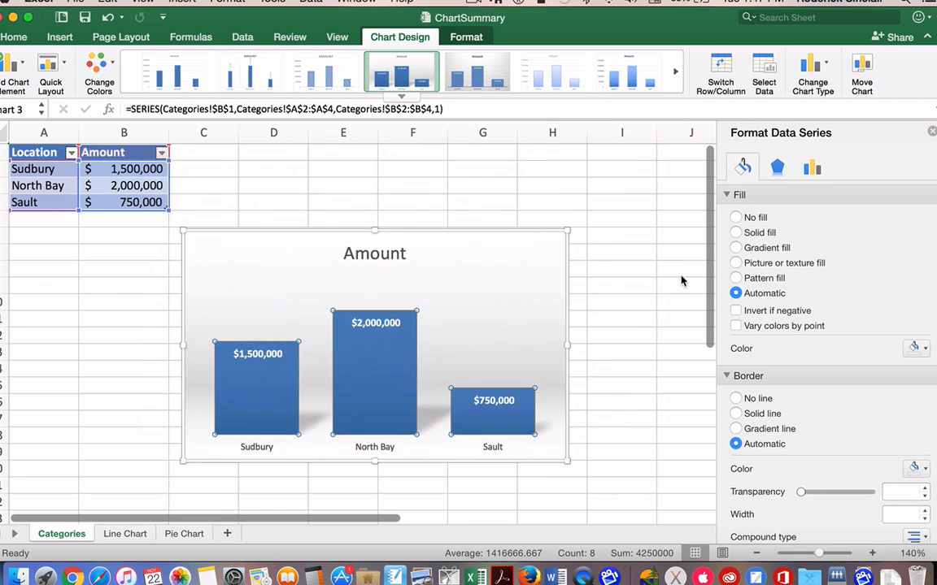
Step: Vary the column chart's colors by point so each location's bar gets its own color
{"action": "left_click", "coordinate": [492, 420]}
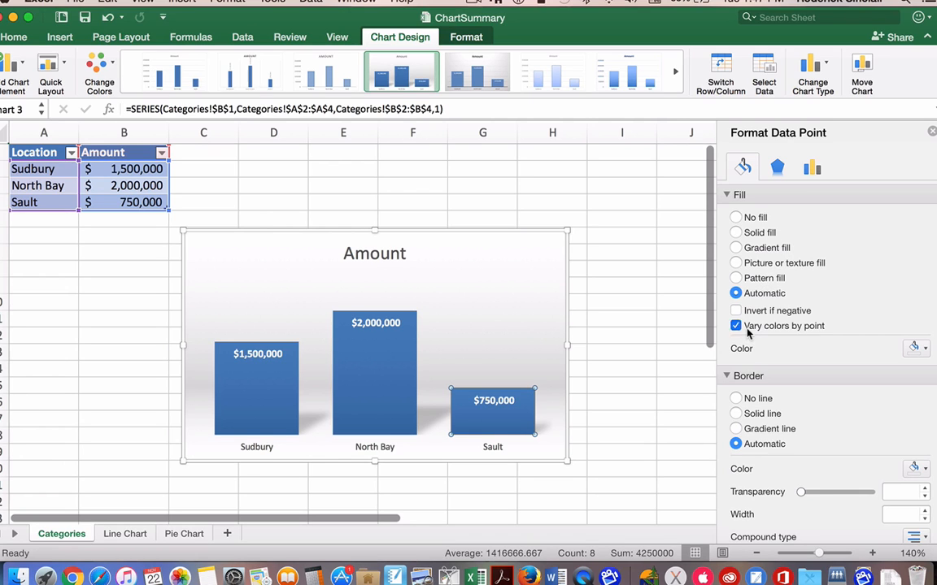
{"action": "left_click", "coordinate": [736, 326]}
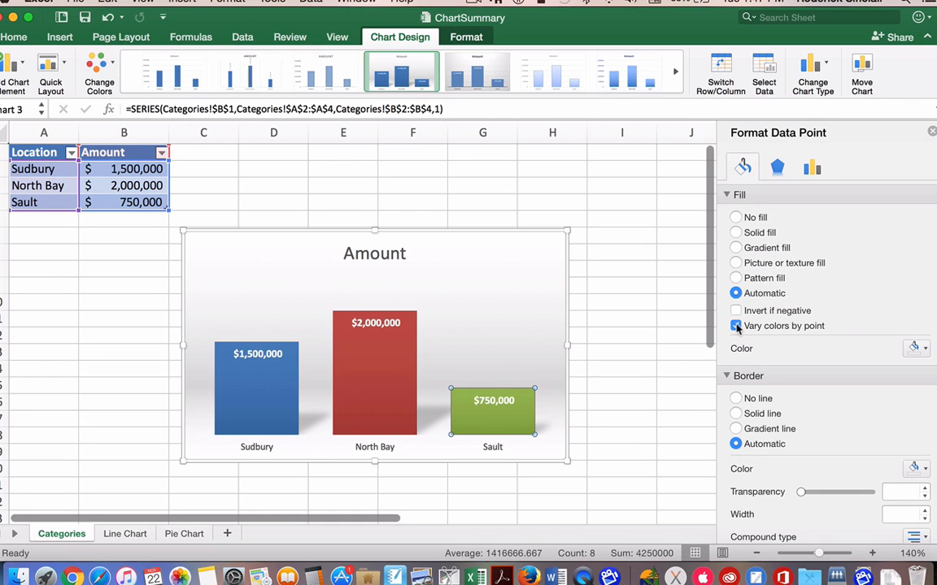
Step: Change the column chart's title to "Sales by Location" and give the title a gradient fill
{"action": "scroll", "coordinate": [474, 325], "scroll_direction": "down", "scroll_amount": 2}
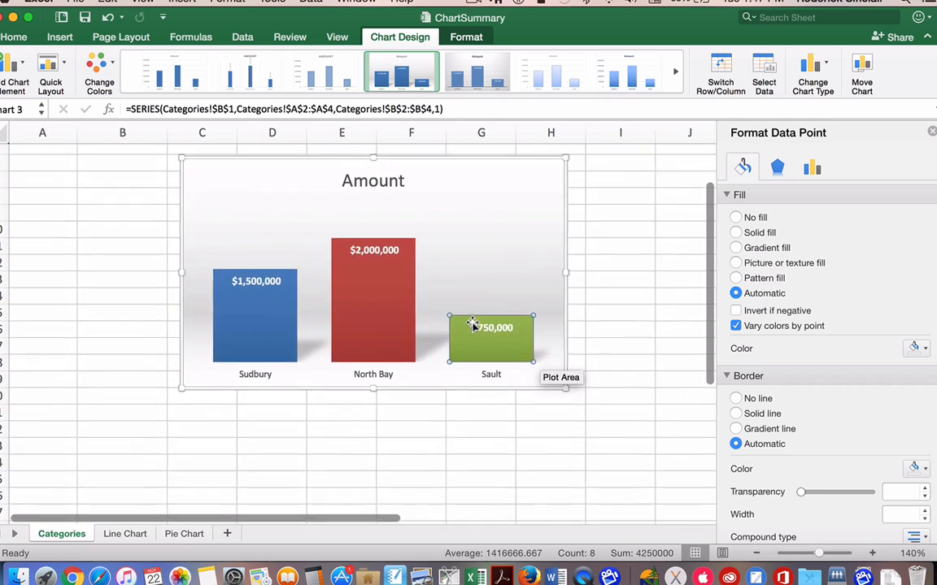
{"action": "left_click", "coordinate": [371, 218]}
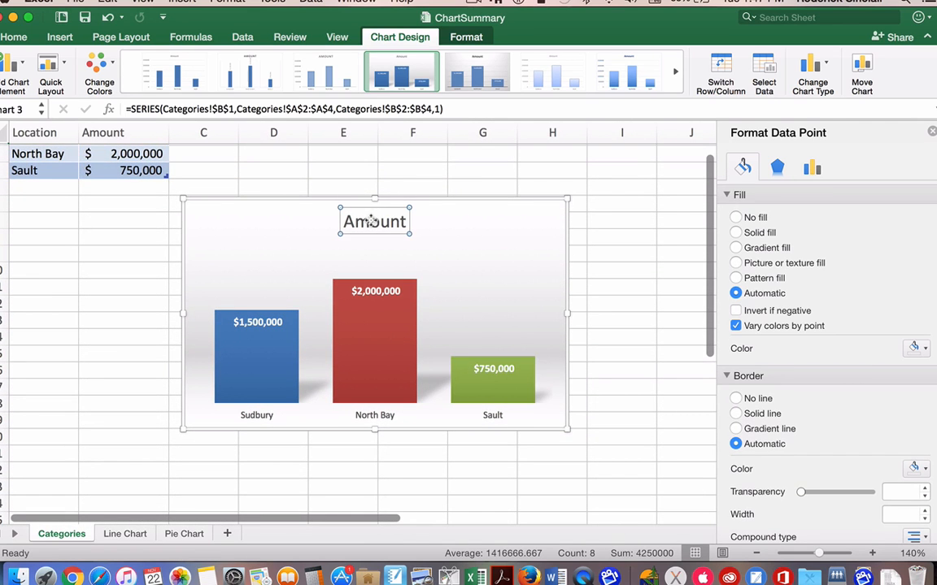
{"action": "double_click", "coordinate": [372, 222]}
{"action": "key", "text": "BackSpace"}
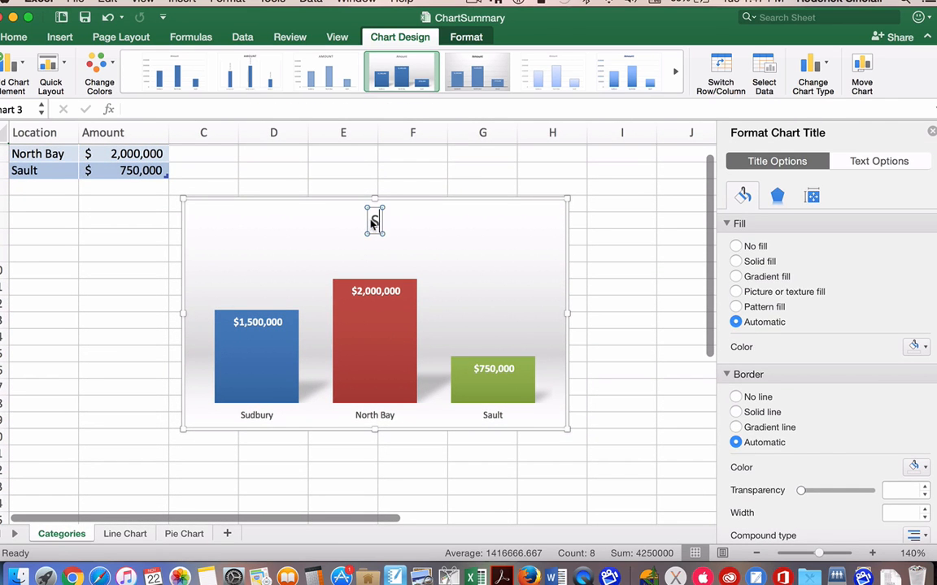
{"action": "type", "text": "Sales by Lo"}
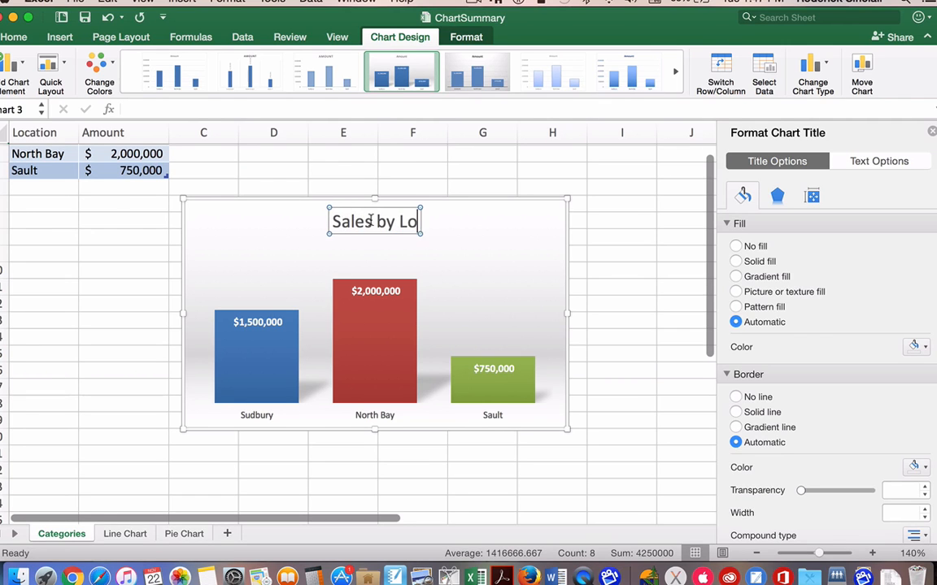
{"action": "type", "text": "cation"}
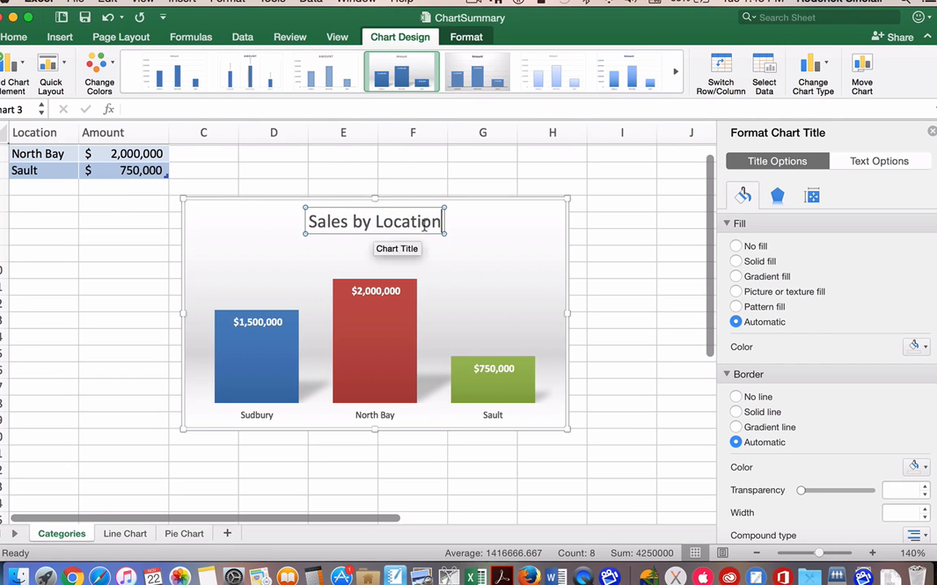
{"action": "left_click", "coordinate": [769, 277]}
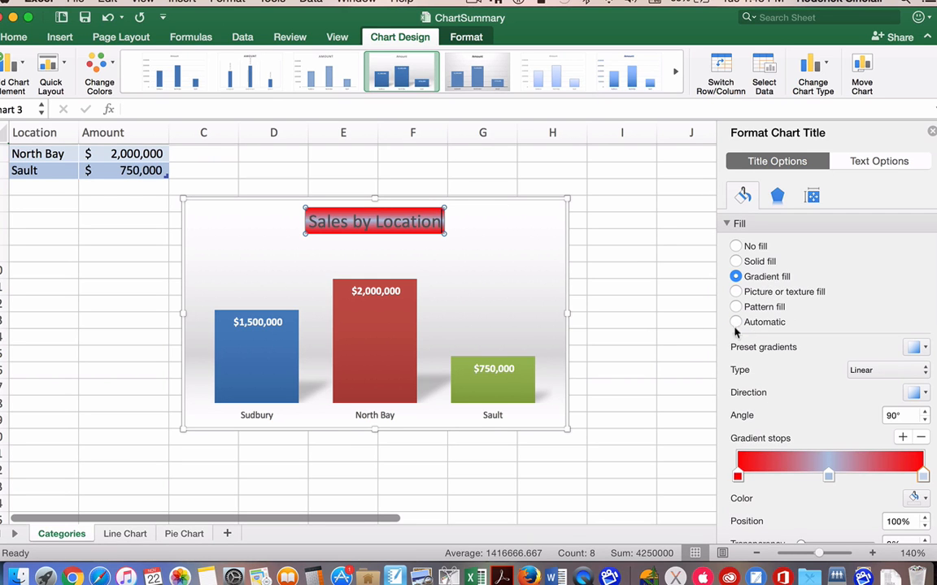
Step: Give the North Bay bar a gradient fill, with the light blue stop at 90% and a red stop just before the middle
{"action": "left_click", "coordinate": [363, 358]}
{"action": "left_click", "coordinate": [389, 340]}
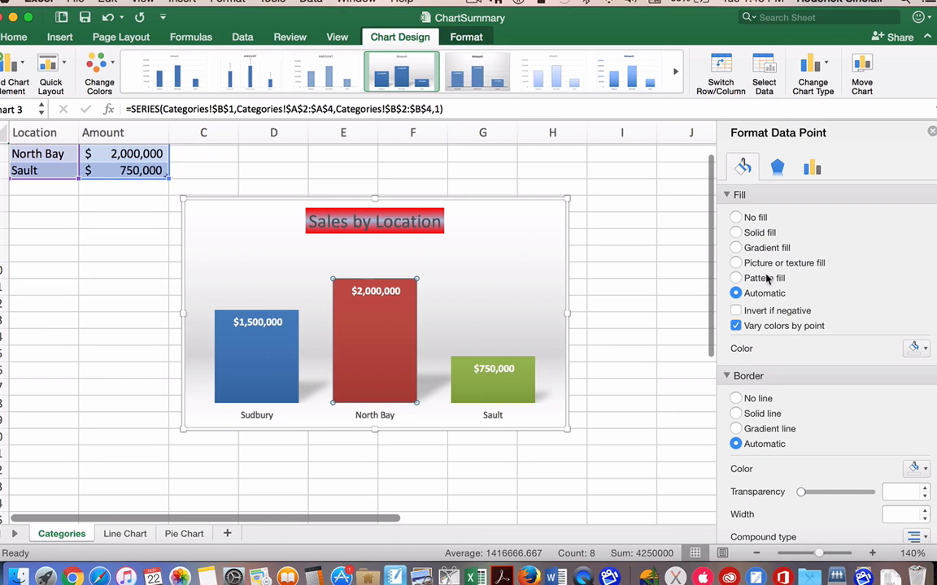
{"action": "left_click", "coordinate": [737, 264]}
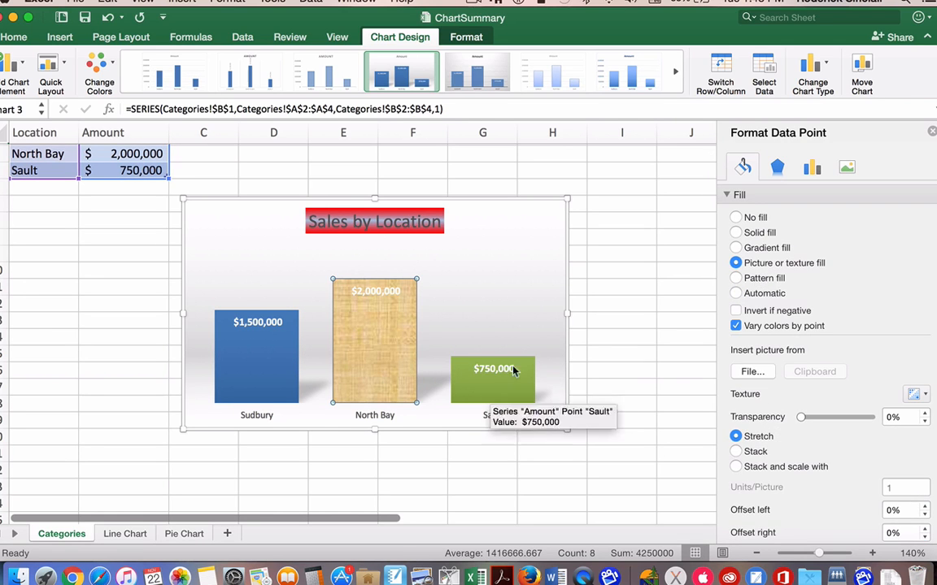
{"action": "left_click", "coordinate": [767, 249]}
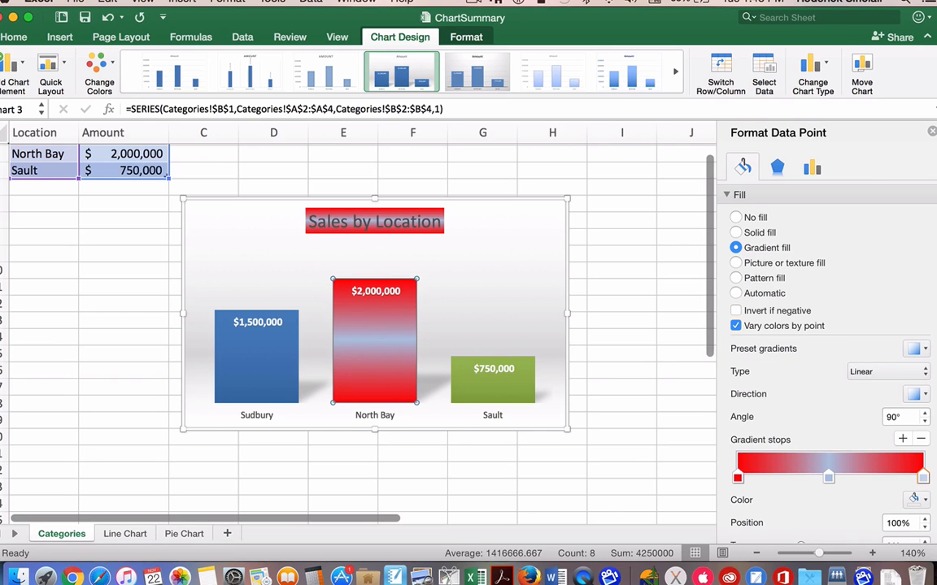
{"action": "left_click_drag", "start_coordinate": [830, 479], "coordinate": [875, 483]}
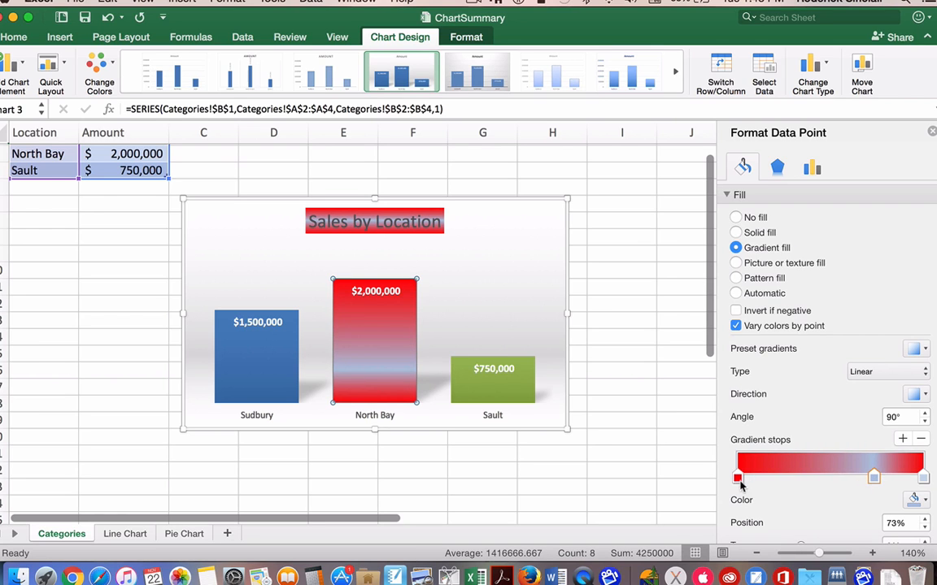
{"action": "left_click_drag", "start_coordinate": [740, 481], "coordinate": [906, 480]}
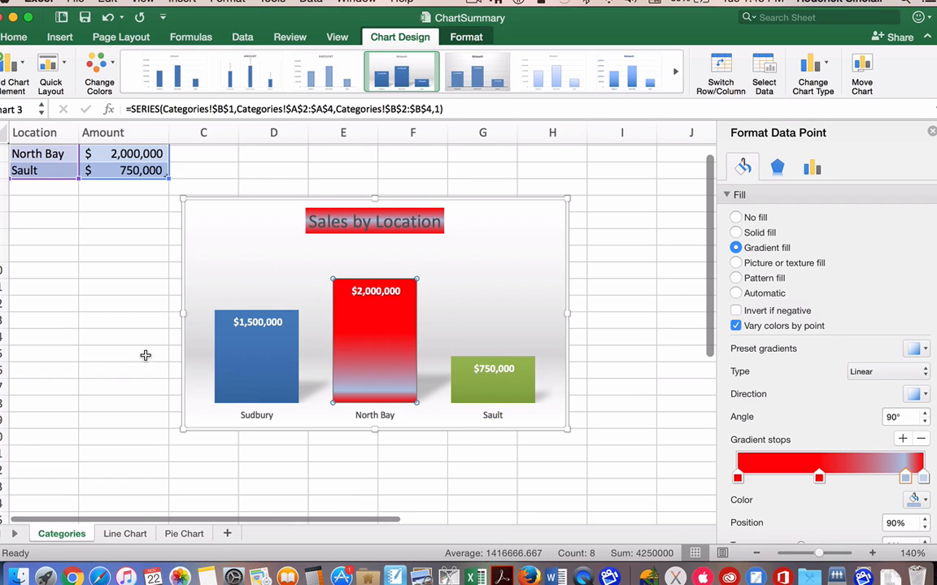
Step: On the Line Chart sheet, select the Year and Sales table with its headers, A1:B11, for a new chart
{"action": "scroll", "coordinate": [147, 362], "scroll_direction": "up", "scroll_amount": 2}
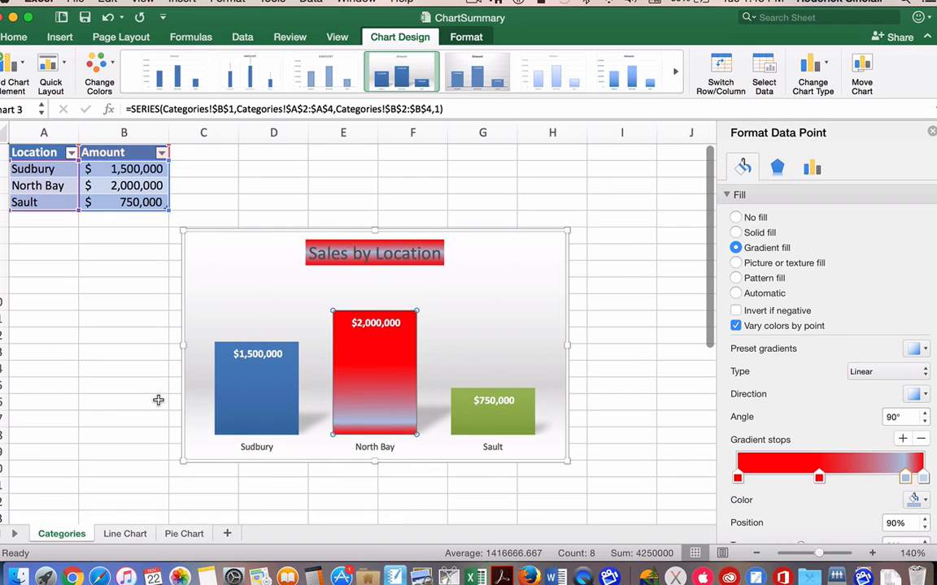
{"action": "left_click", "coordinate": [140, 533]}
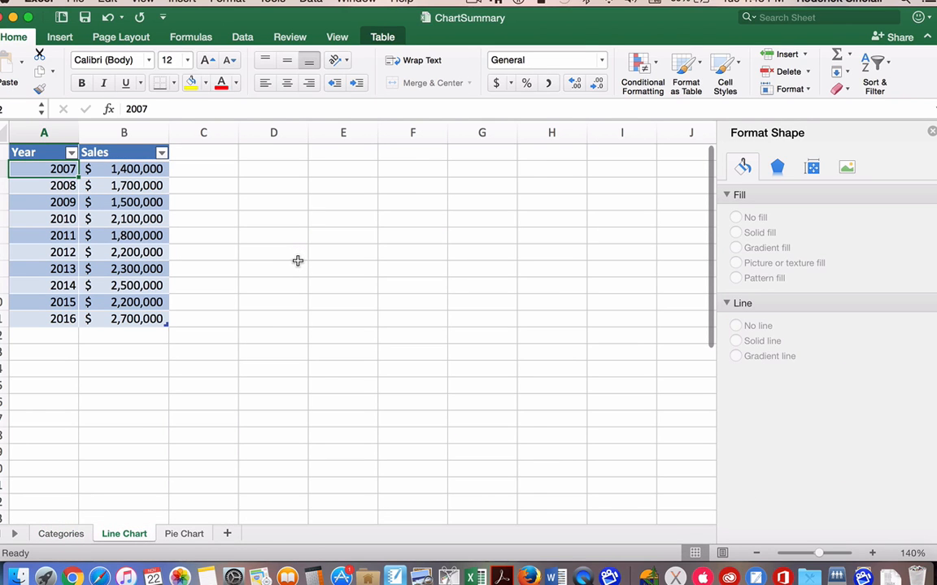
{"action": "left_click", "coordinate": [42, 152]}
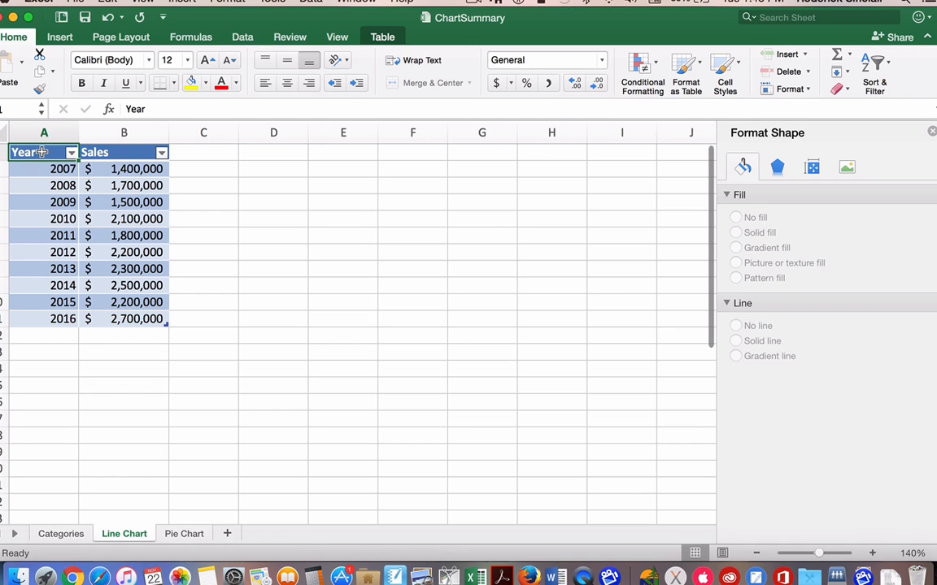
{"action": "left_click_drag", "start_coordinate": [41, 152], "coordinate": [140, 318]}
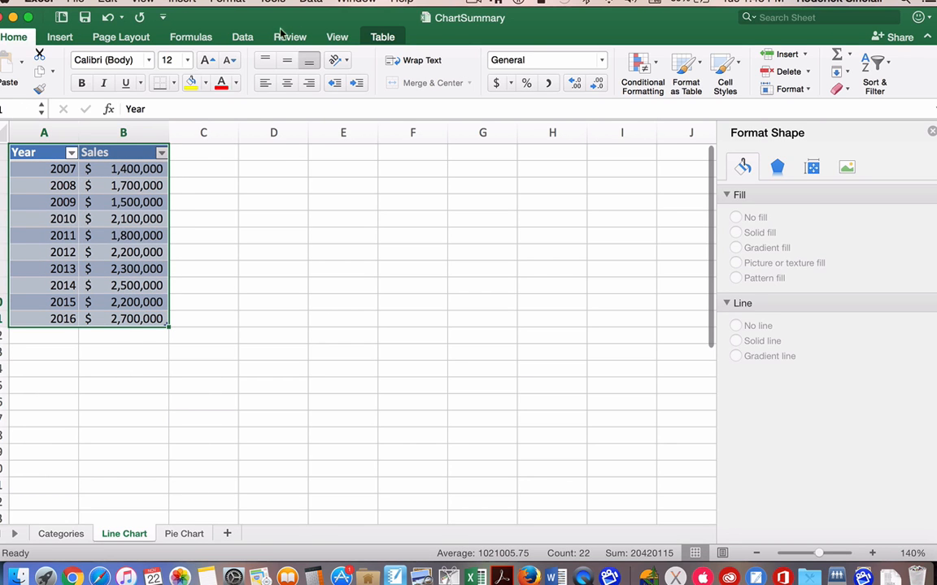
{"action": "left_click", "coordinate": [59, 37]}
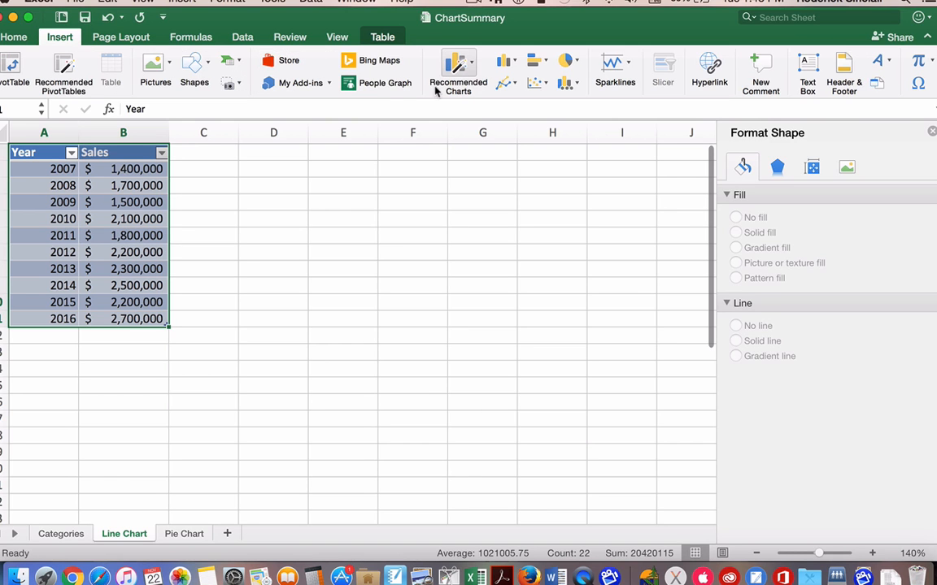
{"action": "left_click", "coordinate": [505, 60]}
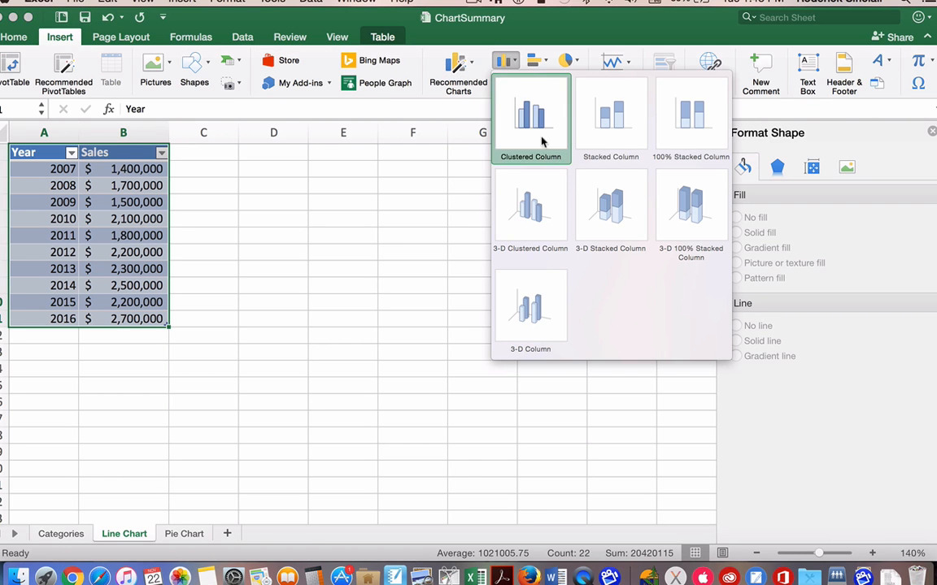
{"action": "left_click", "coordinate": [565, 29]}
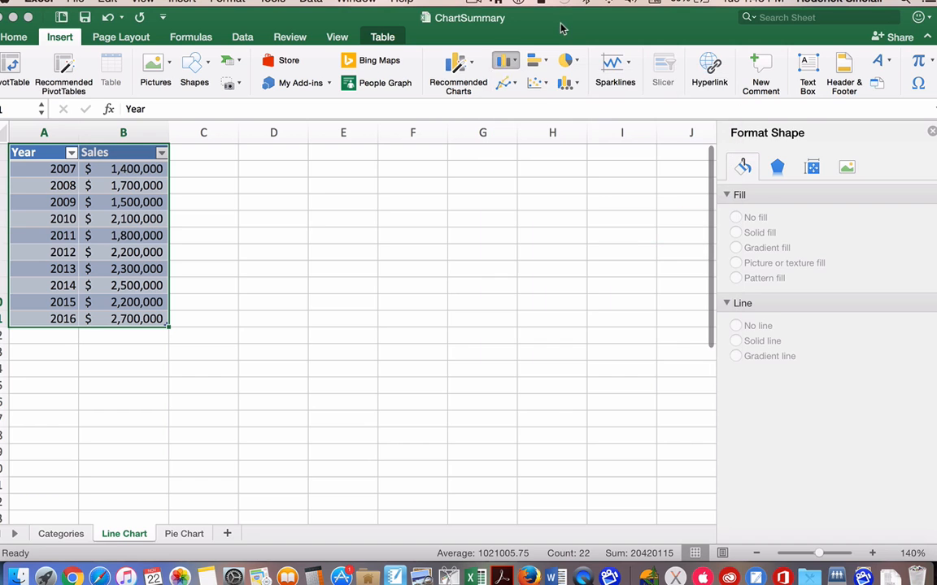
{"action": "left_click", "coordinate": [537, 83]}
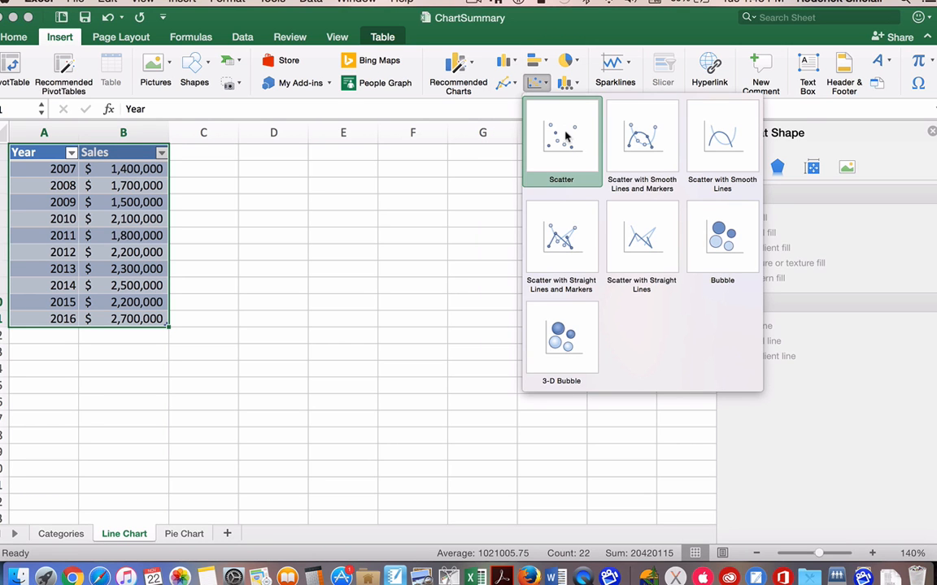
{"action": "left_click", "coordinate": [504, 81]}
Step: Insert a plain Line chart from the selected Year and Sales data
{"action": "left_click", "coordinate": [506, 82]}
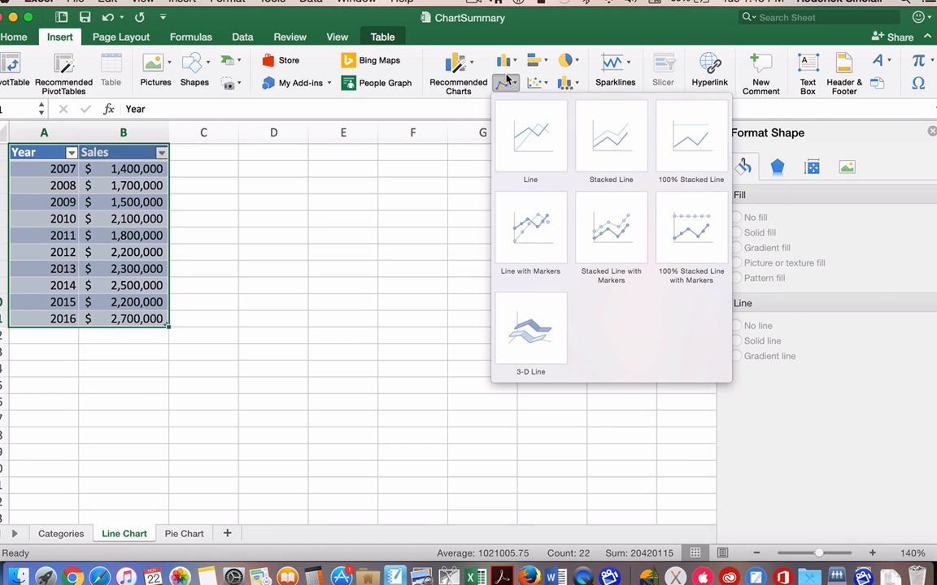
{"action": "left_click", "coordinate": [535, 127]}
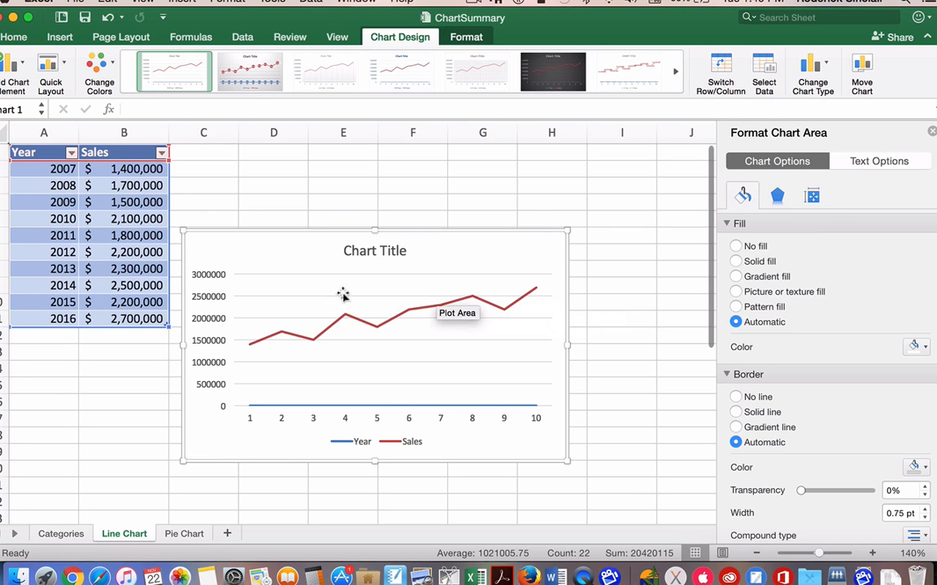
Step: Remove the Year series from the line chart's data source so only Sales is plotted
{"action": "mouse_move", "coordinate": [253, 349]}
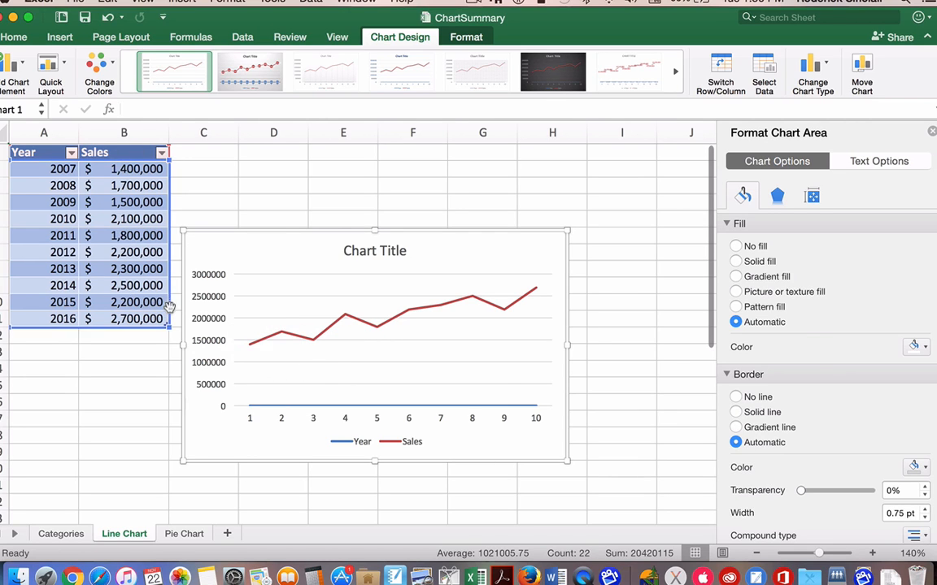
{"action": "left_click", "coordinate": [765, 70]}
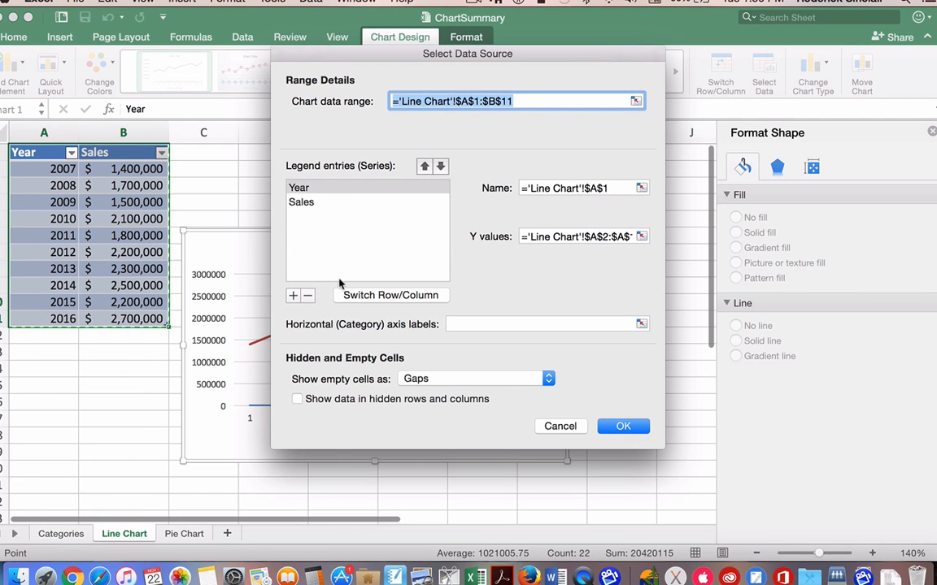
{"action": "left_click", "coordinate": [308, 296]}
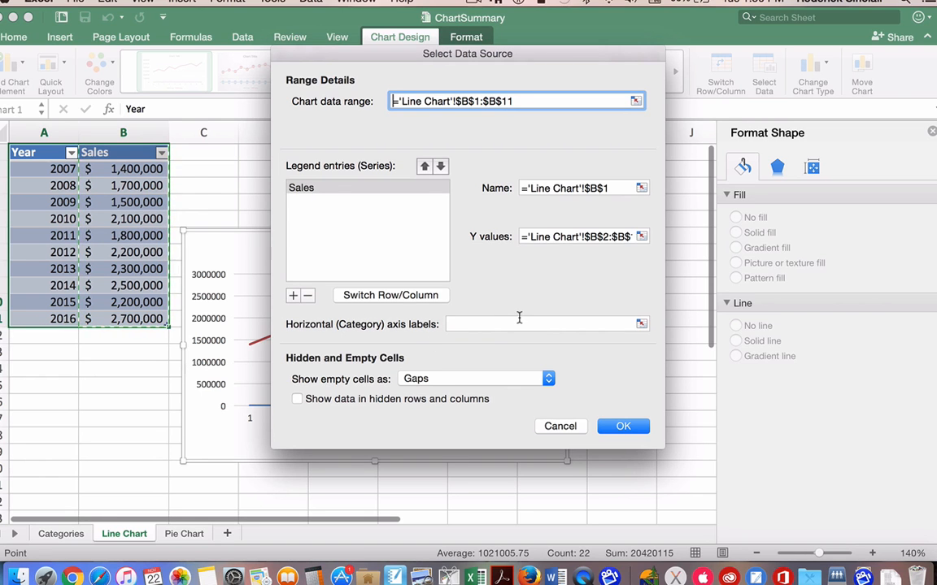
{"action": "left_click", "coordinate": [621, 426]}
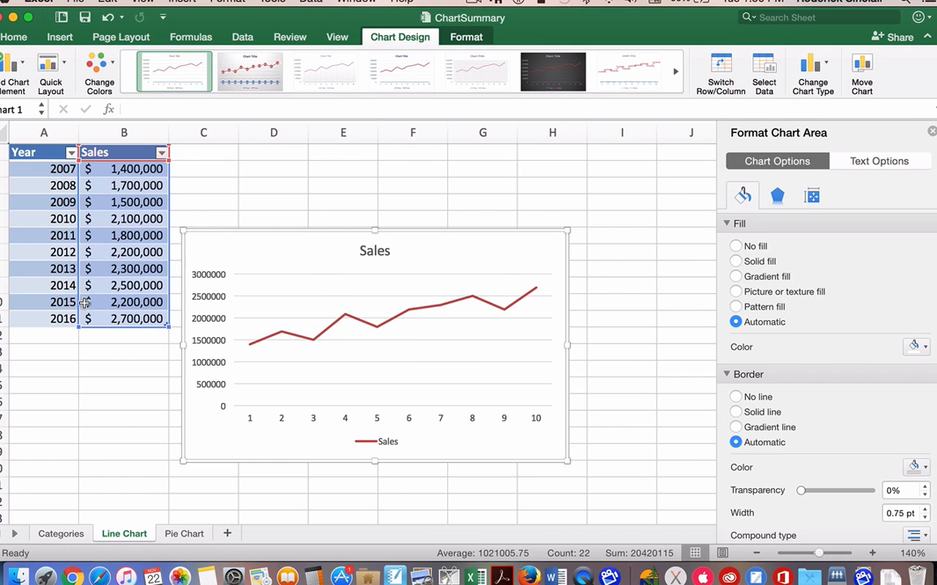
Step: Set the line chart's horizontal axis labels to the years 2007 to 2016 in A2:A11
{"action": "left_click", "coordinate": [547, 249]}
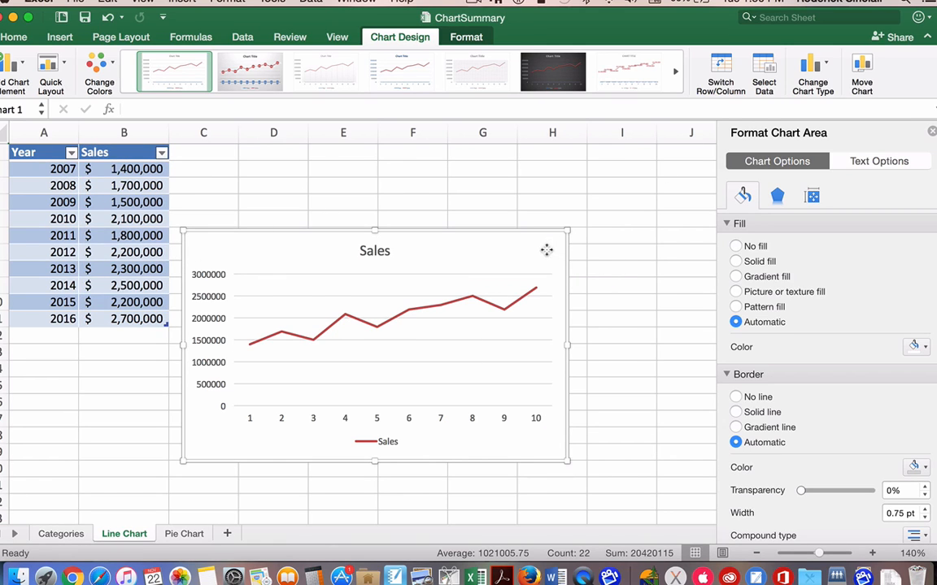
{"action": "left_click", "coordinate": [764, 72]}
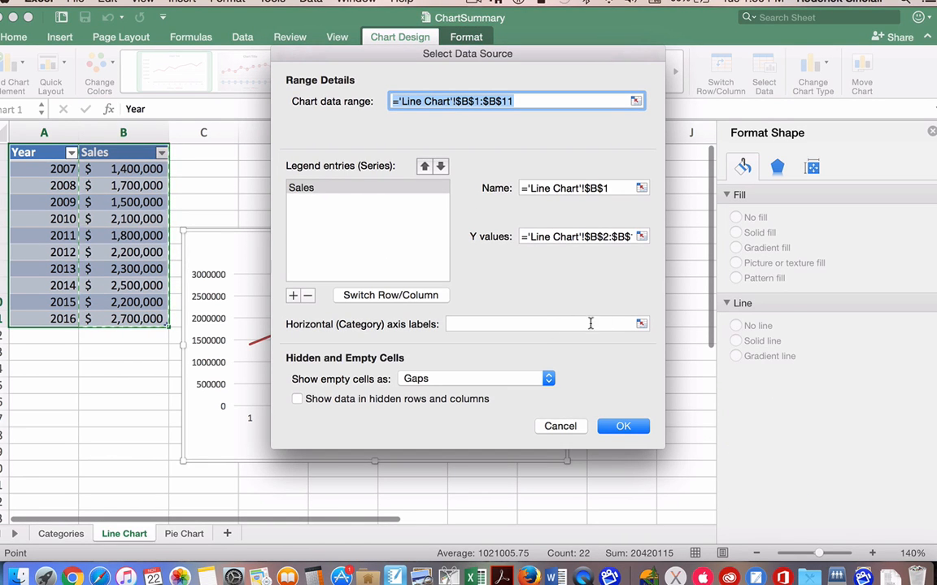
{"action": "left_click", "coordinate": [641, 324]}
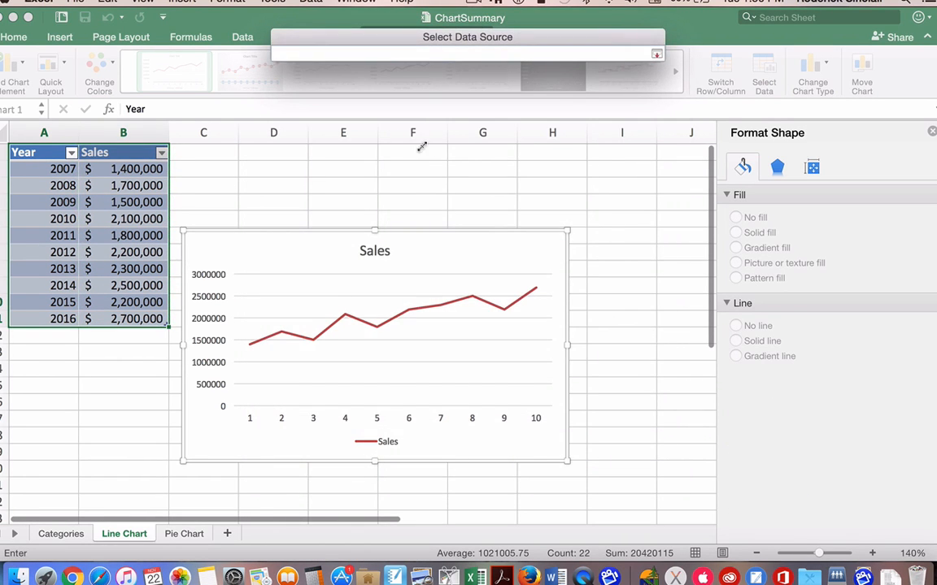
{"action": "left_click_drag", "start_coordinate": [57, 169], "coordinate": [53, 321]}
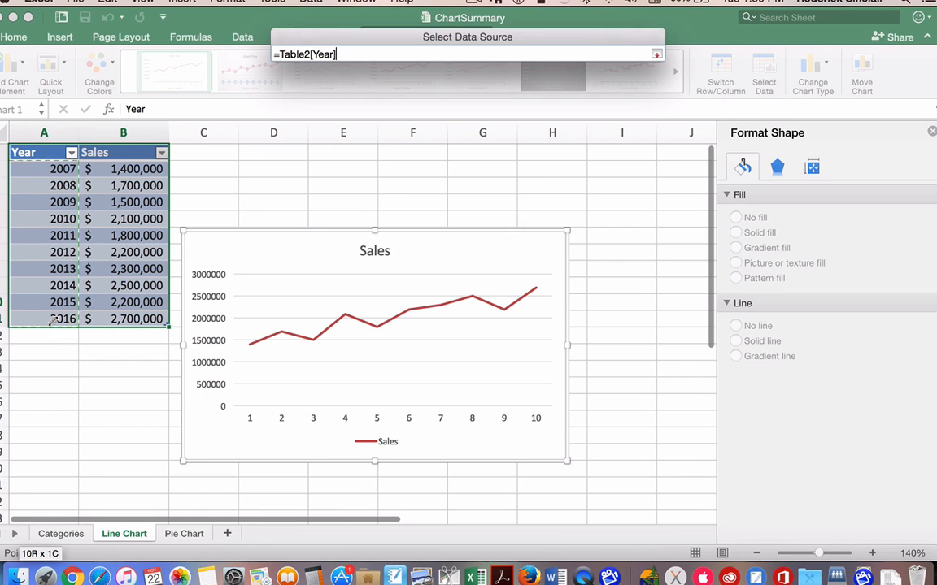
{"action": "key", "text": "Return"}
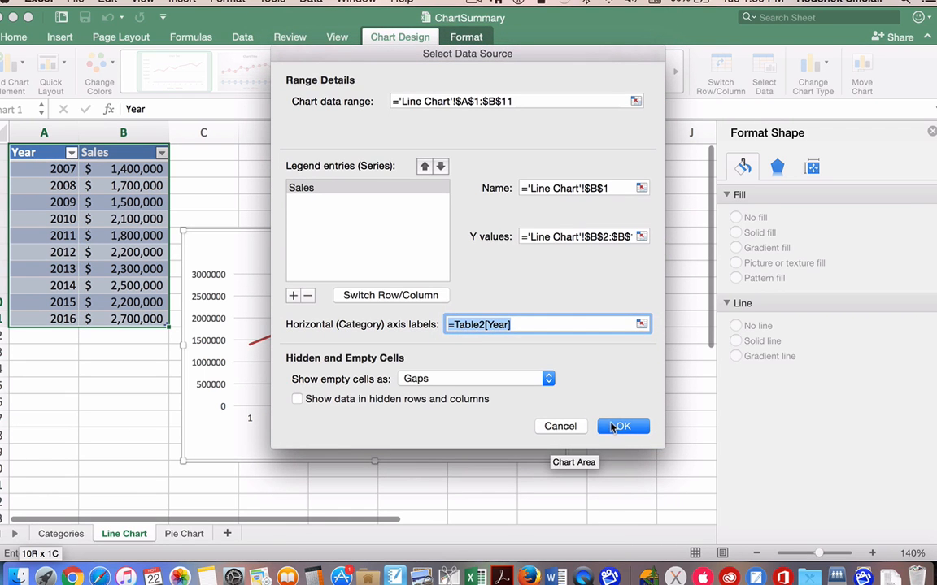
{"action": "left_click", "coordinate": [615, 427]}
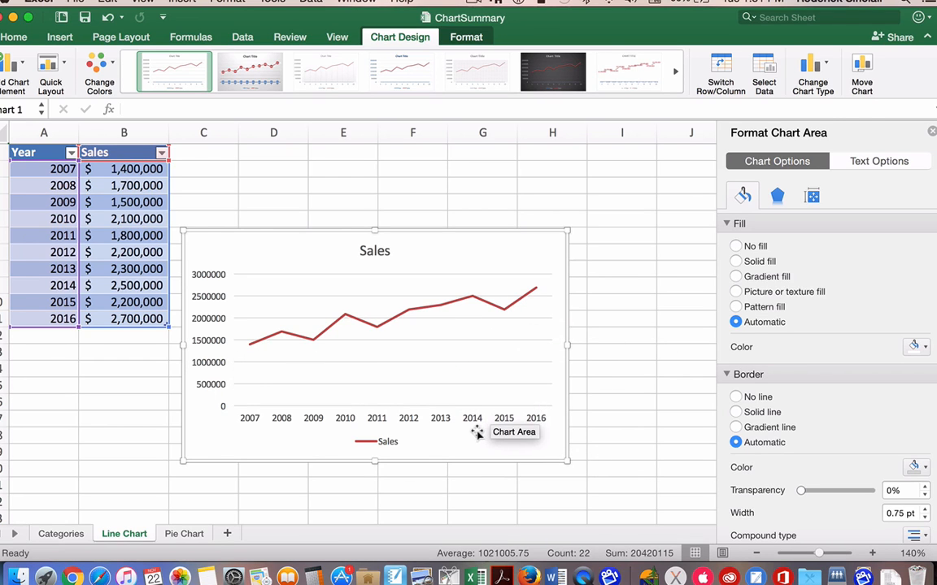
Step: On the Pie Chart sheet, insert a 3-D Pie from the dessert sales in A2:B5 and apply the grey-background style with dark percentage labels
{"action": "left_click", "coordinate": [185, 534]}
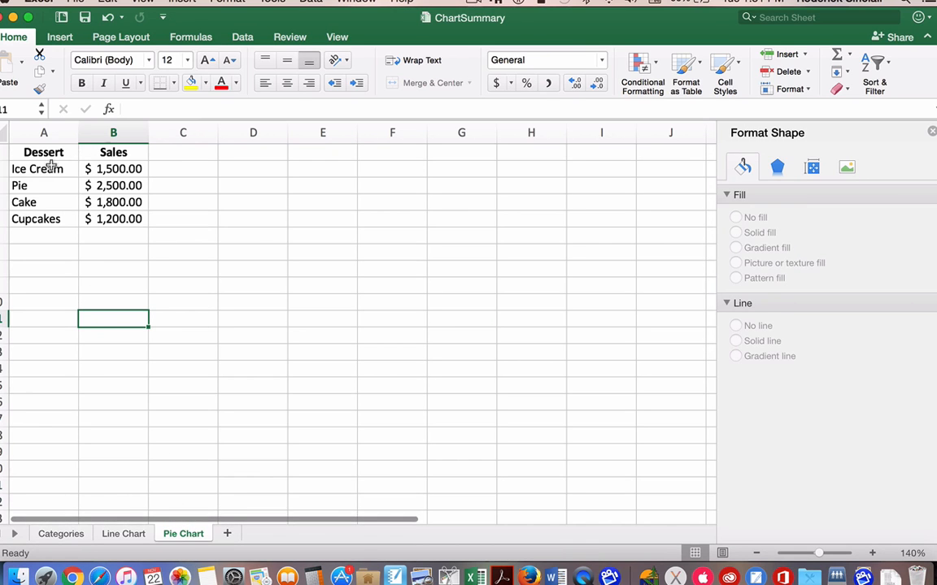
{"action": "left_click_drag", "start_coordinate": [51, 168], "coordinate": [119, 218]}
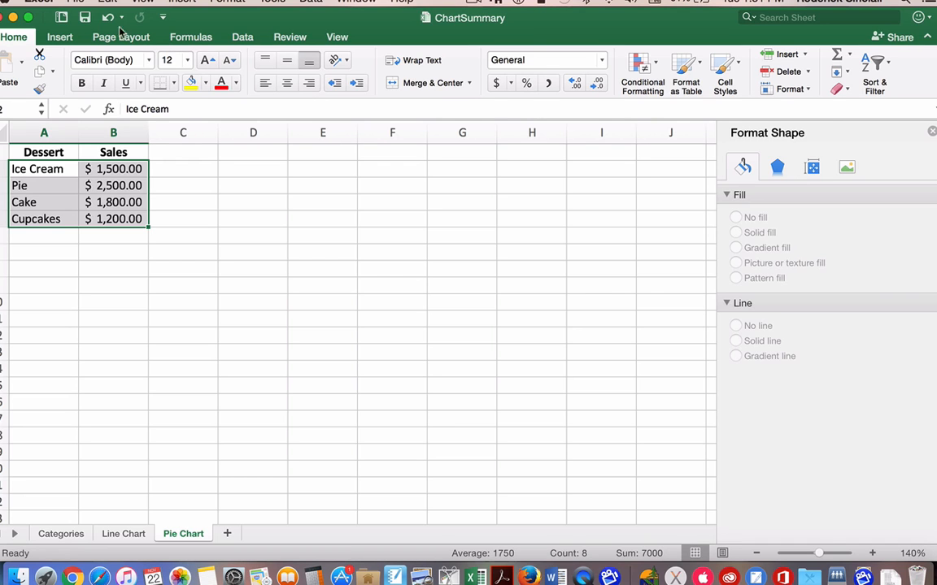
{"action": "left_click", "coordinate": [60, 38]}
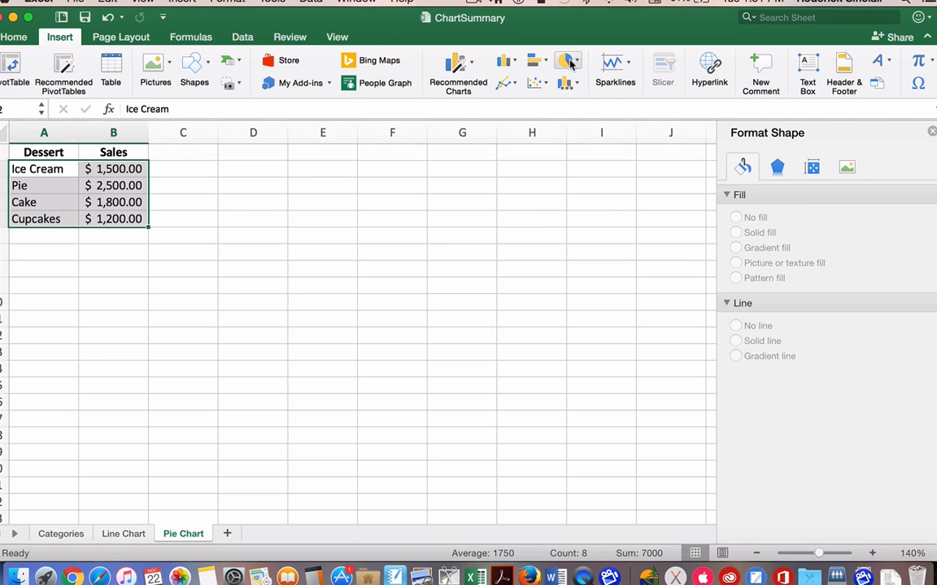
{"action": "left_click", "coordinate": [569, 62]}
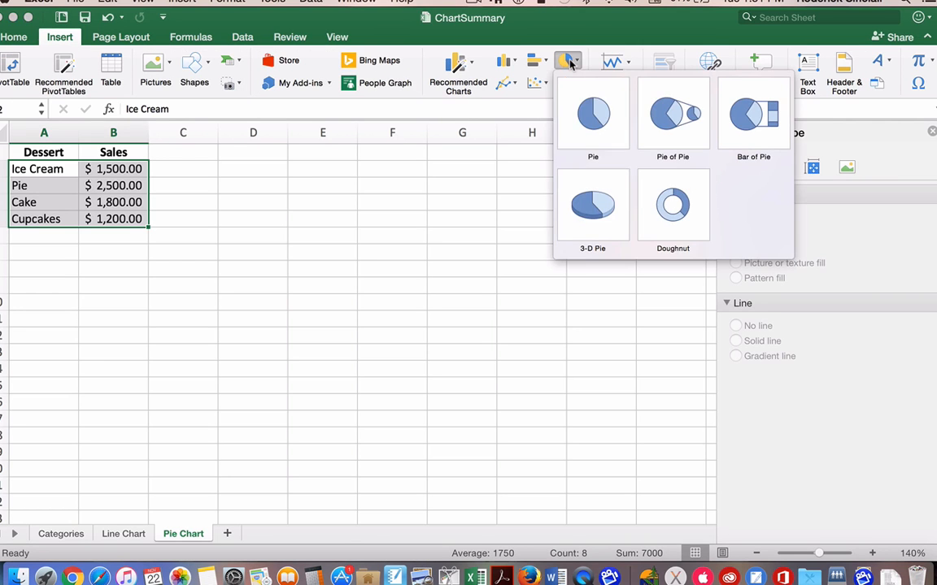
{"action": "left_click", "coordinate": [601, 204]}
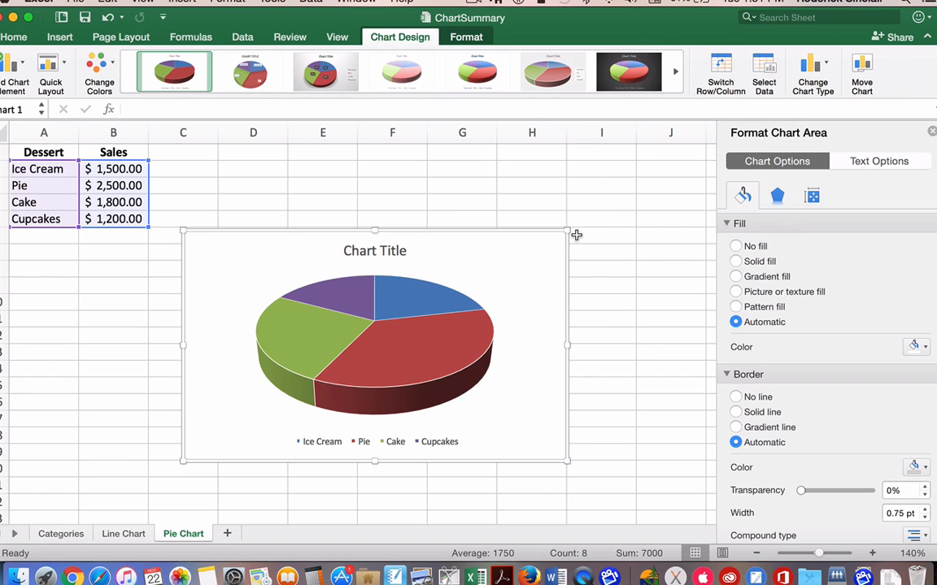
{"action": "left_click", "coordinate": [319, 74]}
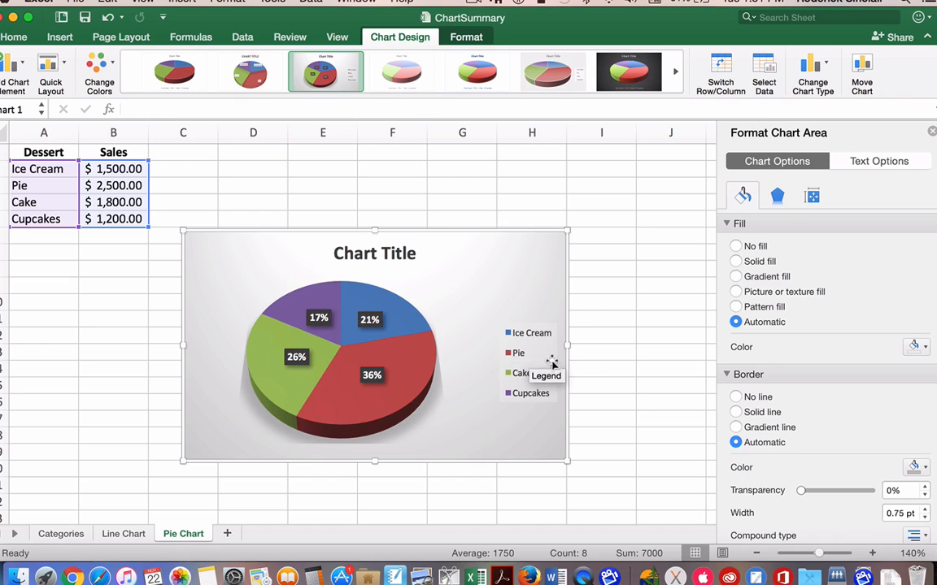
Step: Open the pie chart's title for editing and select its word "Title"
{"action": "left_click", "coordinate": [408, 259]}
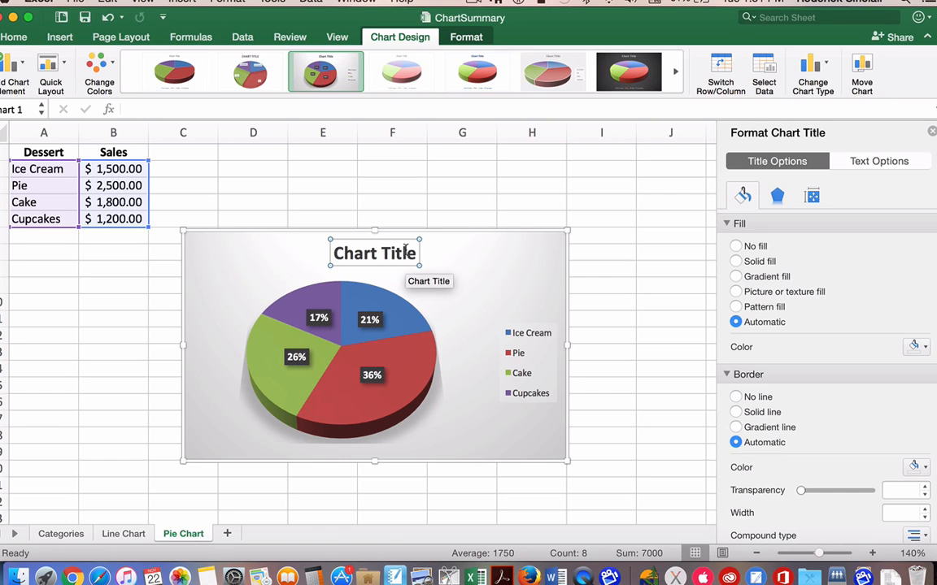
{"action": "double_click", "coordinate": [404, 252]}
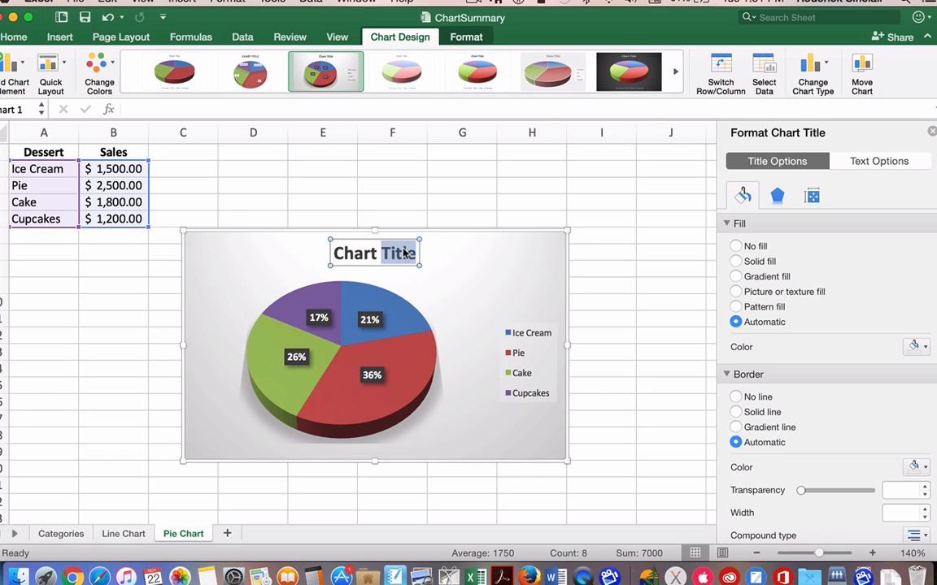